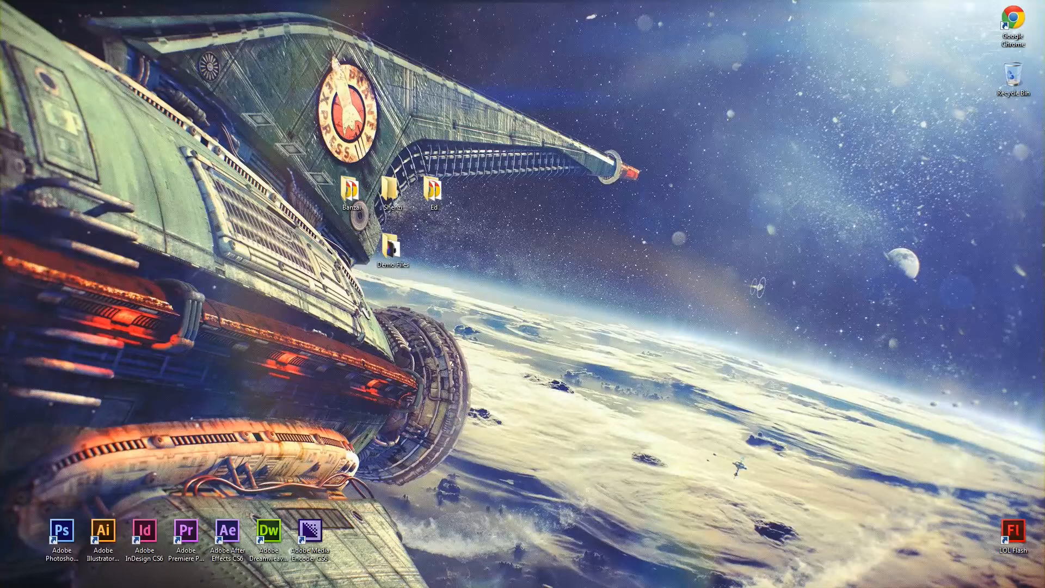
Launch Photoshop and toggle the visibility of Layer 1 to check the skull on Layer 2 beneath the portrait.
double_click(62, 531)
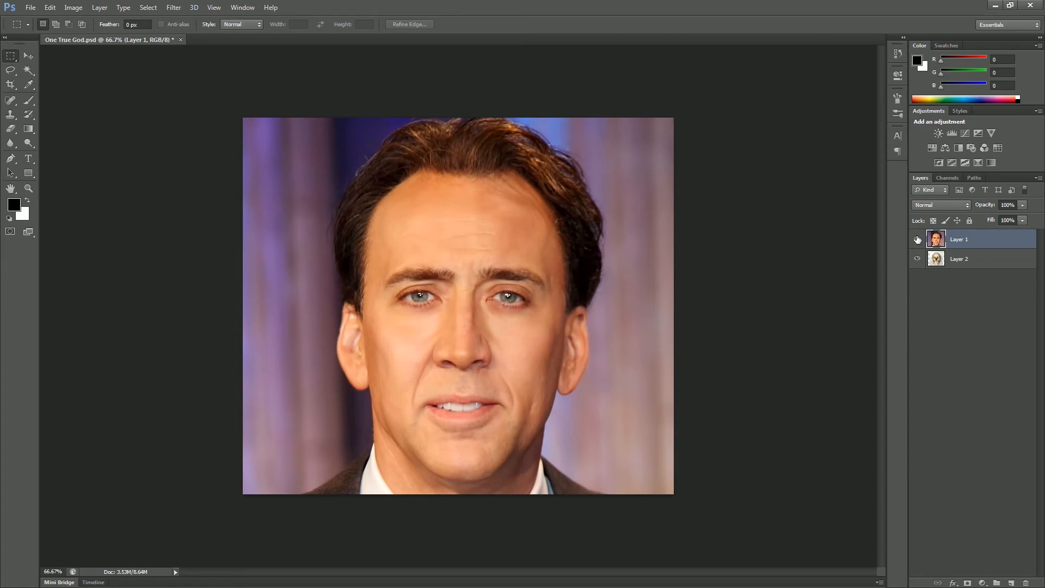
left_click(917, 239)
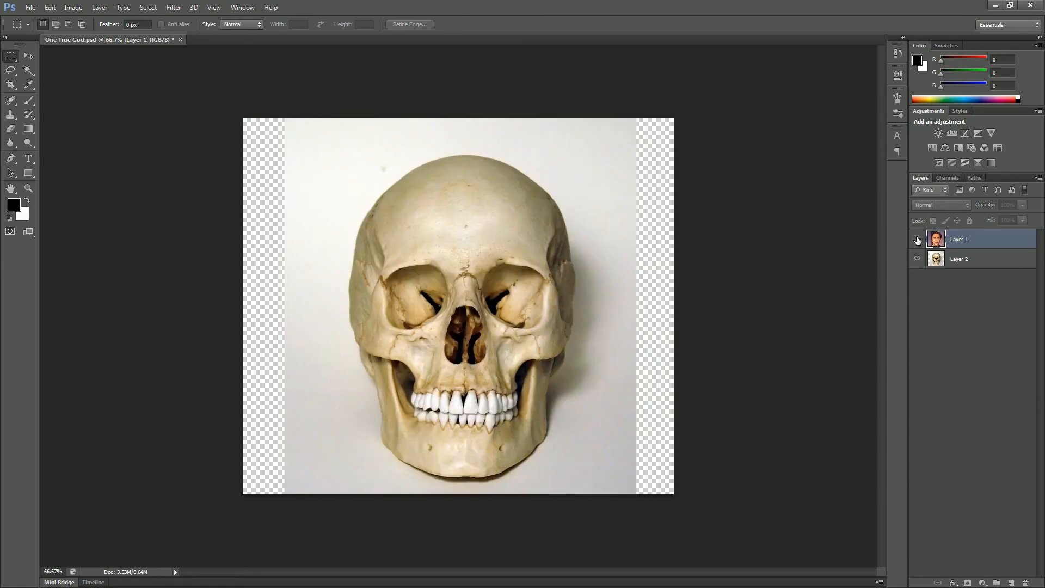
left_click(917, 240)
Try erasing part of the face on Layer 1 with the Eraser tool.
key("e")
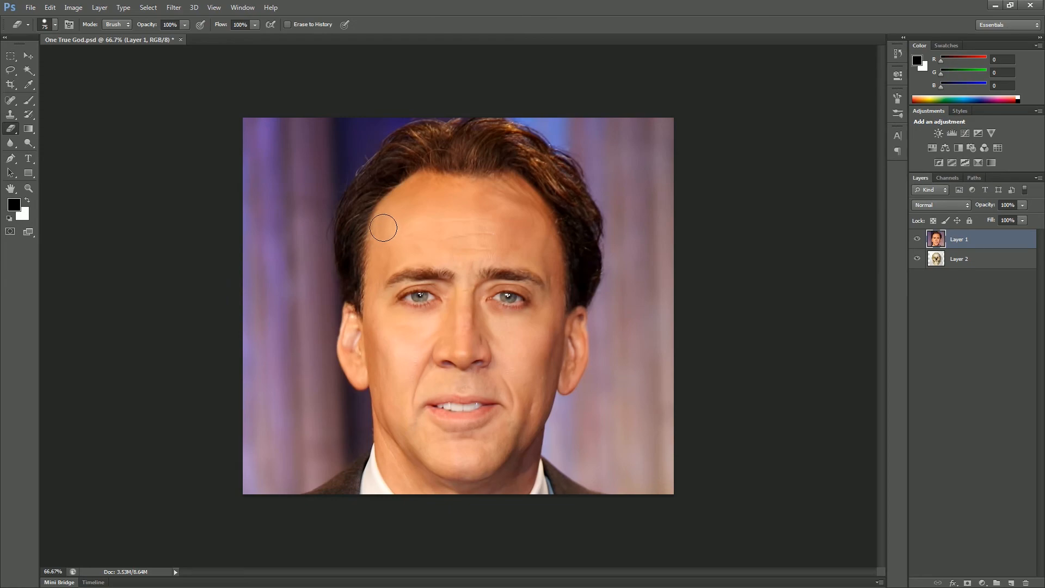
mouse_move(406, 245)
left_mouse_down()
mouse_move(409, 301)
mouse_move(442, 275)
mouse_move(385, 300)
mouse_move(429, 278)
mouse_move(398, 308)
mouse_move(422, 275)
mouse_move(408, 328)
mouse_move(395, 271)
mouse_move(439, 321)
mouse_move(412, 276)
mouse_move(416, 324)
mouse_move(438, 289)
mouse_move(423, 266)
mouse_move(390, 275)
mouse_move(407, 263)
mouse_move(393, 264)
mouse_move(443, 272)
left_mouse_up()
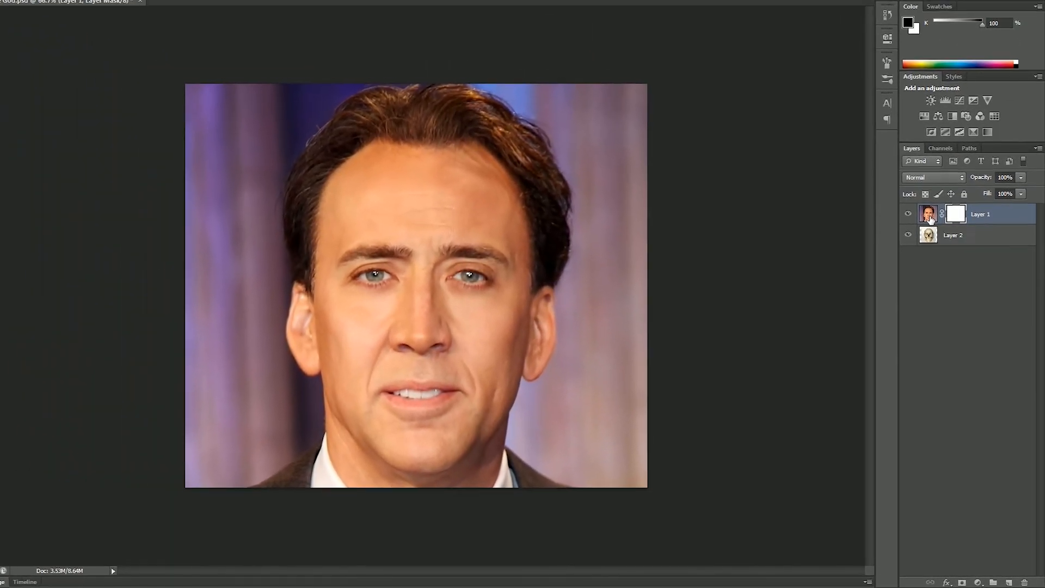
Paint black on Layer 1's mask over the eyes and nose with a soft 199 px brush at 0% hardness.
left_click(929, 217)
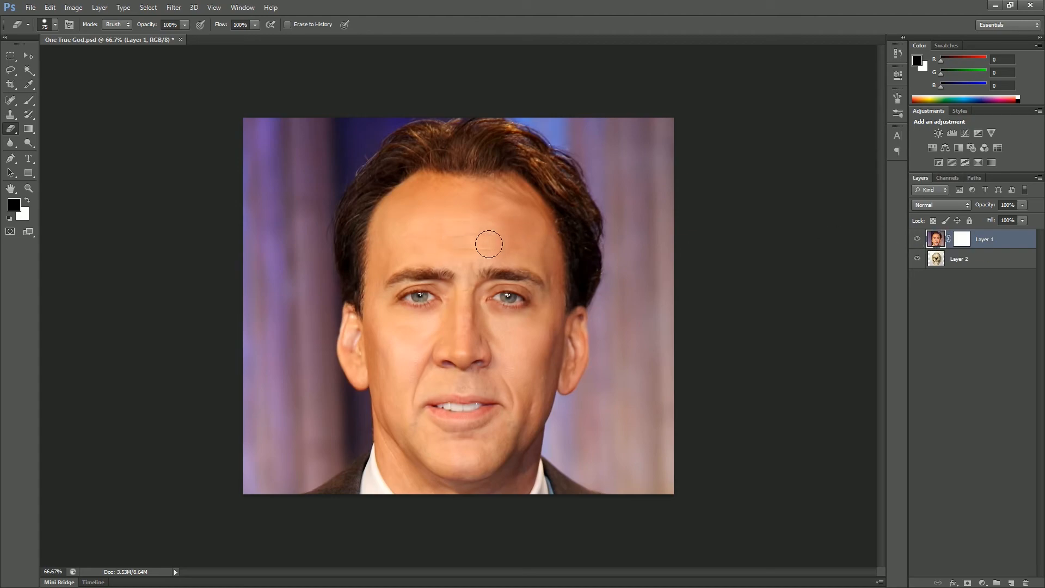
left_click(962, 242)
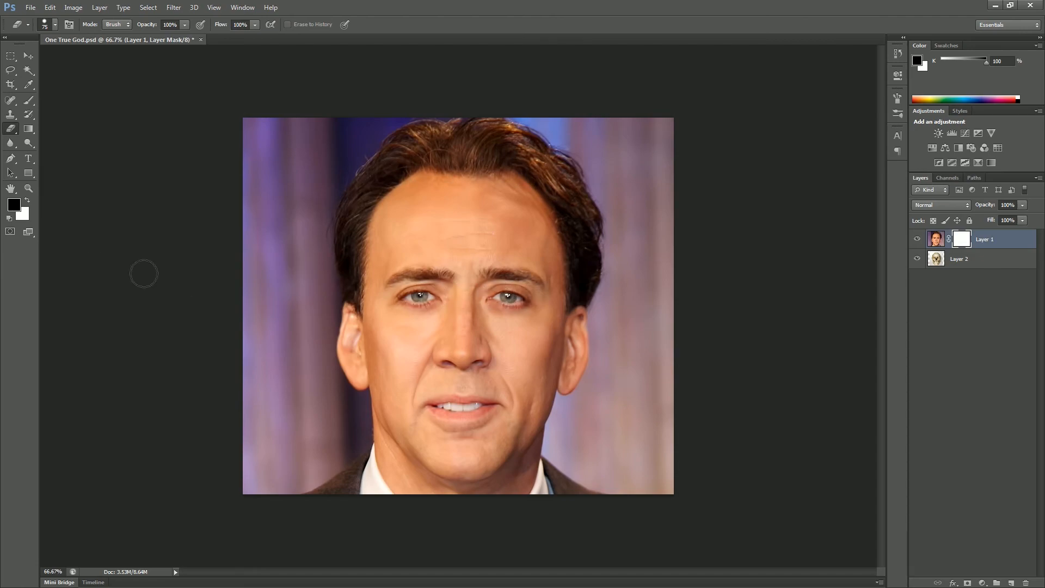
left_click(28, 99)
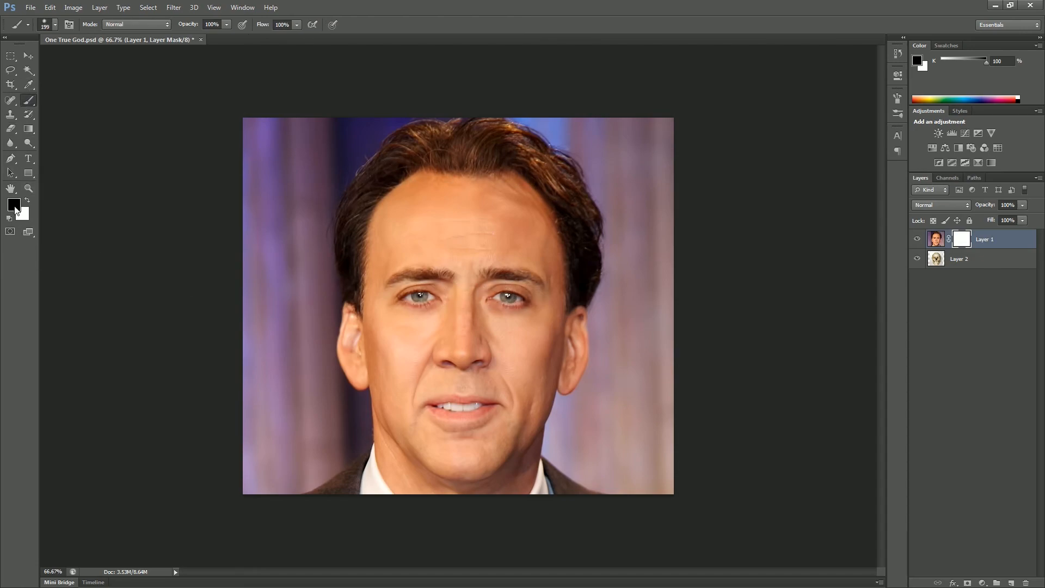
left_click(54, 24)
left_click(17, 85)
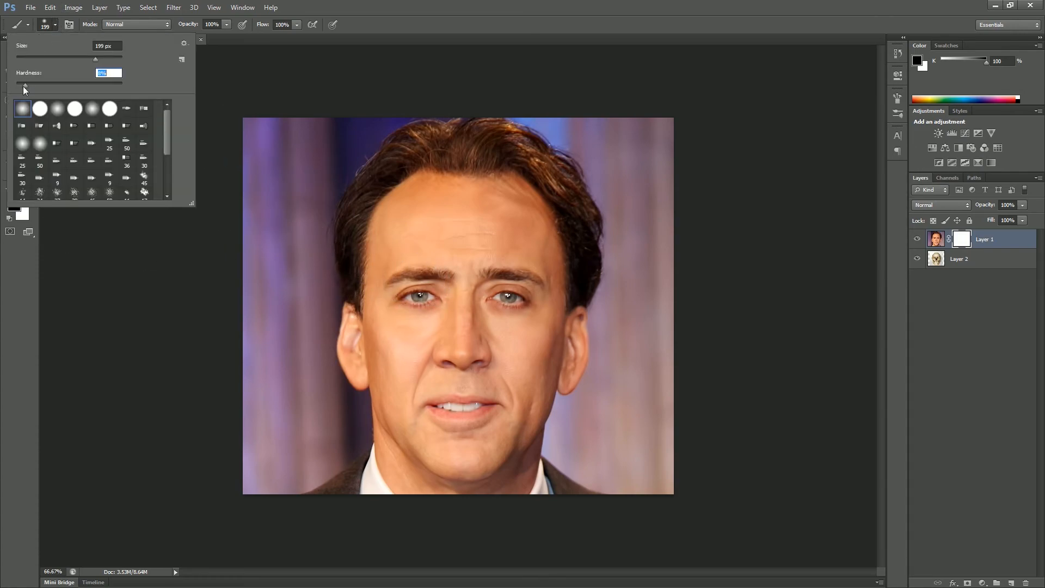
key("Return")
mouse_move(438, 279)
left_mouse_down()
mouse_move(411, 291)
mouse_move(421, 309)
mouse_move(444, 280)
mouse_move(401, 270)
mouse_move(390, 294)
mouse_move(423, 312)
mouse_move(468, 264)
mouse_move(506, 280)
mouse_move(488, 301)
mouse_move(454, 312)
mouse_move(472, 336)
mouse_move(434, 350)
mouse_move(456, 327)
mouse_move(499, 335)
mouse_move(475, 338)
mouse_move(456, 293)
mouse_move(456, 251)
mouse_move(436, 240)
mouse_move(422, 256)
mouse_move(496, 246)
mouse_move(502, 261)
mouse_move(405, 265)
left_mouse_up()
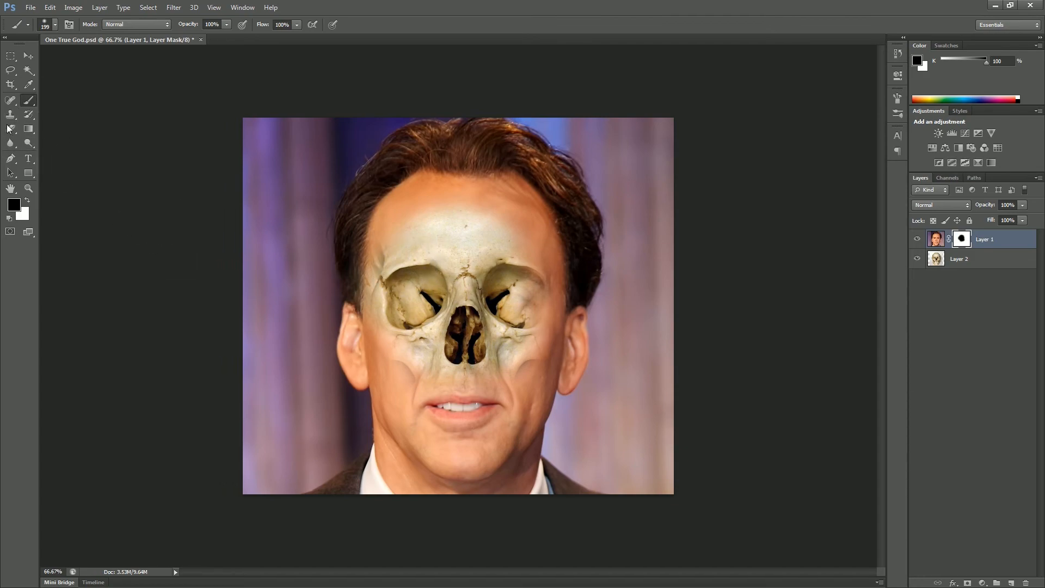
Paint white on the mask with a 99 px brush to restore the nose and the eye on the image's right side.
left_click(28, 200)
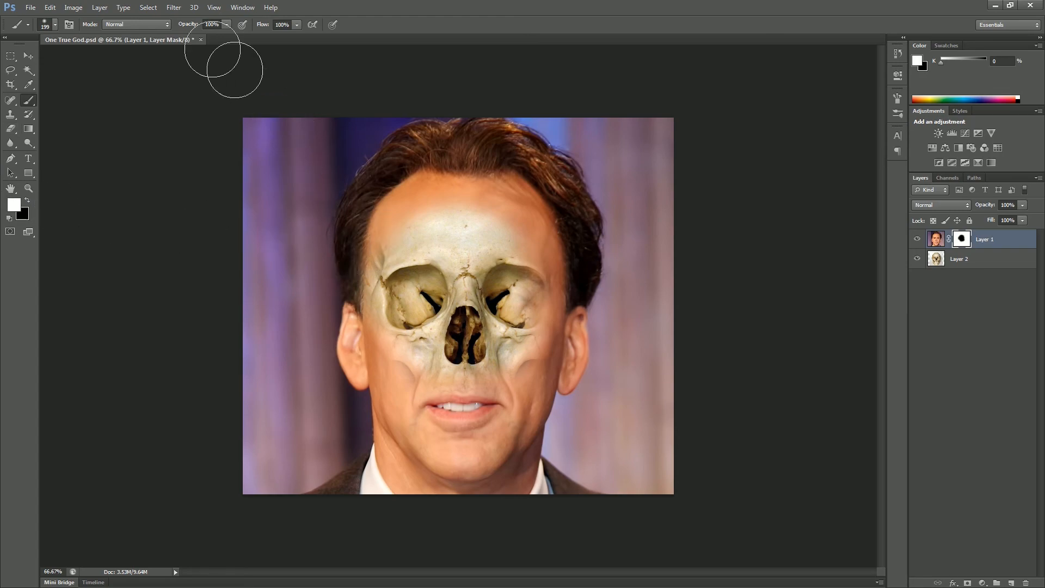
left_click(55, 25)
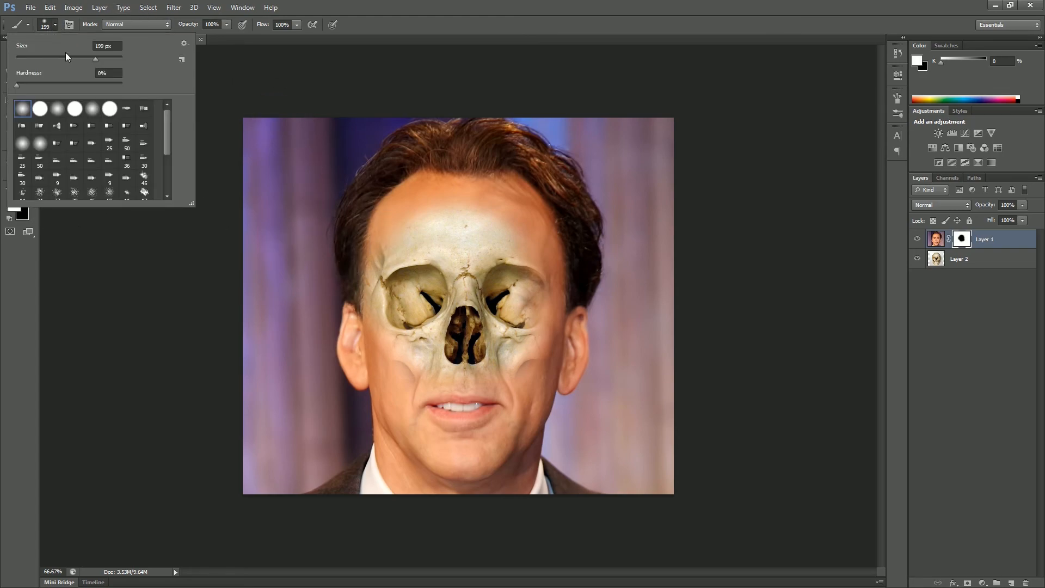
left_click(68, 55)
left_click(57, 23)
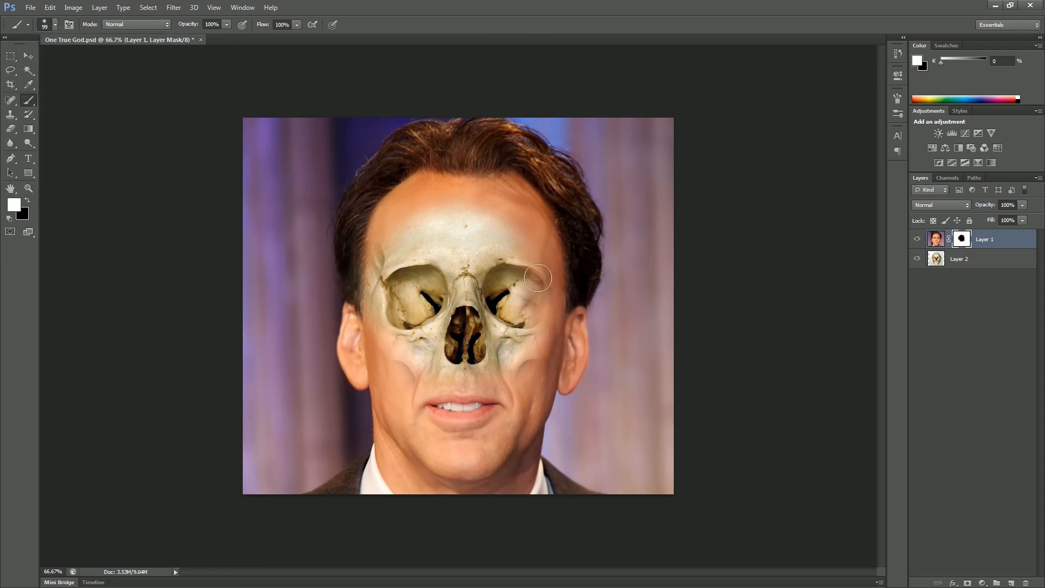
mouse_move(471, 209)
left_mouse_down()
mouse_move(506, 276)
mouse_move(497, 218)
mouse_move(529, 277)
mouse_move(531, 335)
mouse_move(524, 363)
mouse_move(502, 268)
mouse_move(504, 367)
mouse_move(434, 378)
mouse_move(461, 328)
mouse_move(468, 224)
mouse_move(482, 356)
mouse_move(461, 375)
mouse_move(478, 326)
mouse_move(447, 360)
mouse_move(469, 315)
mouse_move(429, 367)
mouse_move(394, 384)
mouse_move(436, 383)
left_mouse_up()
mouse_move(459, 214)
left_mouse_down()
mouse_move(431, 202)
mouse_move(462, 219)
mouse_move(402, 214)
left_mouse_up()
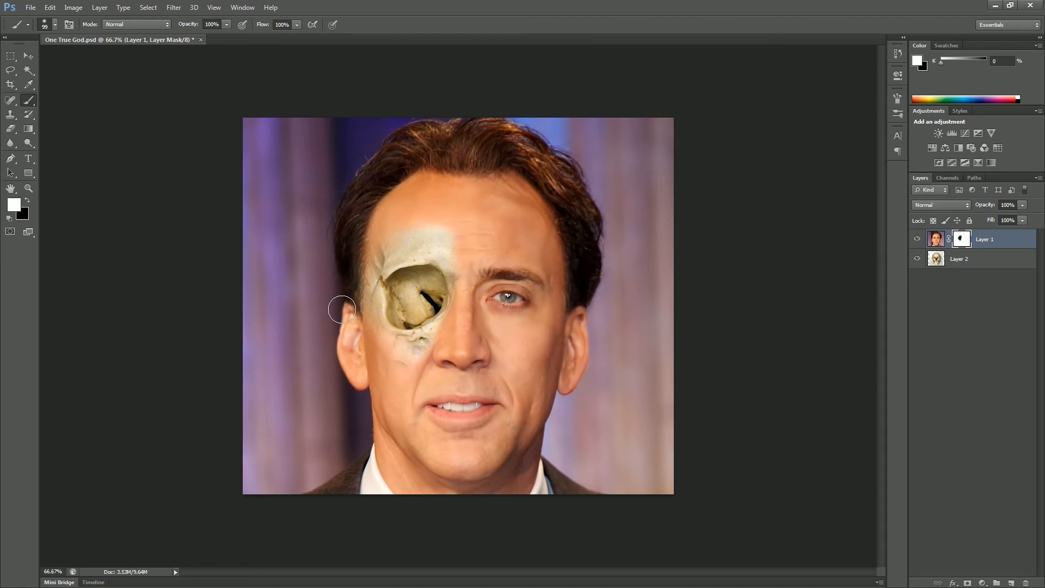
Paint black on the mask over the cheek, mouth and chin to reveal the skull's teeth and jaw.
left_click(27, 203)
mouse_move(380, 346)
left_mouse_down()
mouse_move(413, 408)
mouse_move(443, 421)
mouse_move(481, 425)
mouse_move(516, 415)
mouse_move(519, 403)
mouse_move(414, 389)
mouse_move(478, 404)
left_mouse_up()
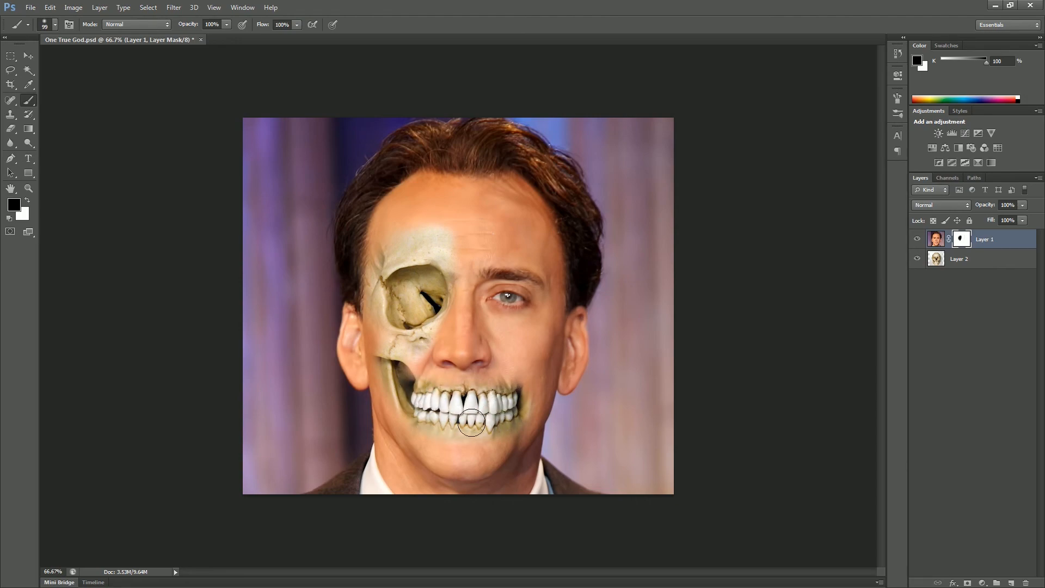
mouse_move(418, 418)
left_mouse_down()
mouse_move(488, 438)
mouse_move(496, 430)
mouse_move(453, 443)
mouse_move(432, 425)
mouse_move(480, 402)
mouse_move(441, 393)
mouse_move(406, 366)
mouse_move(447, 389)
left_mouse_up()
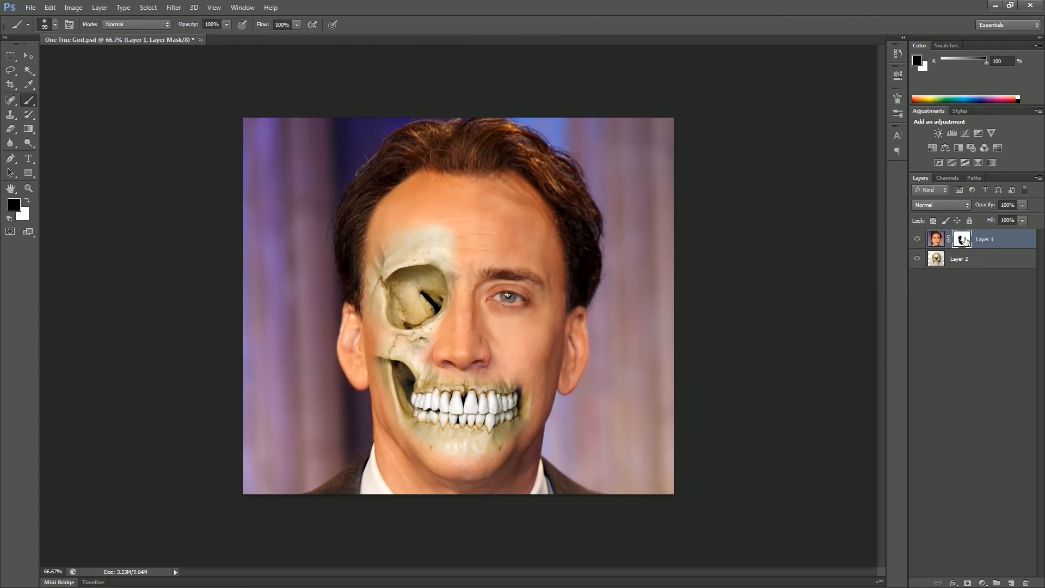
Delete Layer 1's mask without applying it to the layer.
left_click_drag(962, 239, 1028, 581)
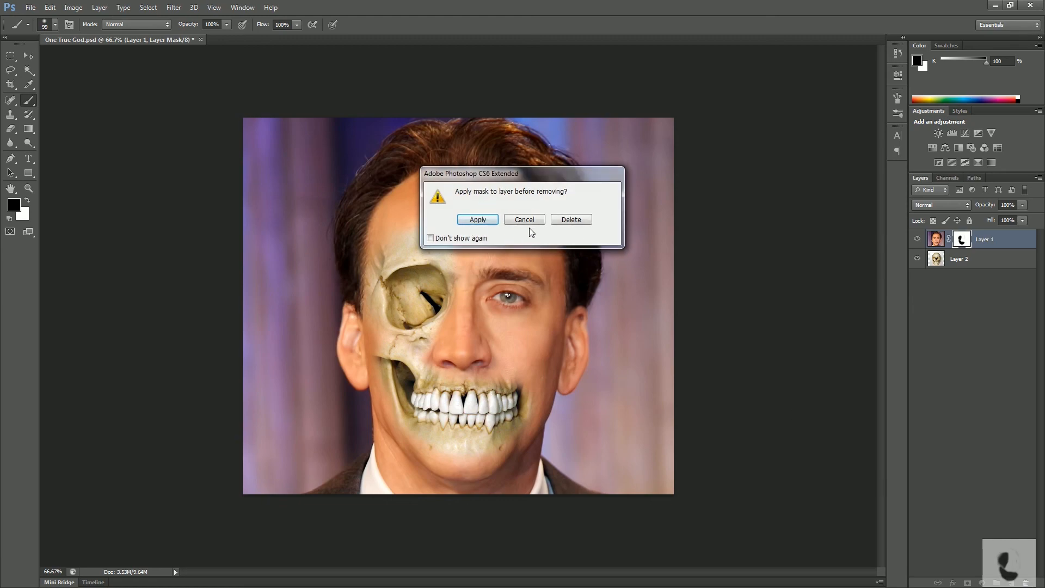
left_click(577, 219)
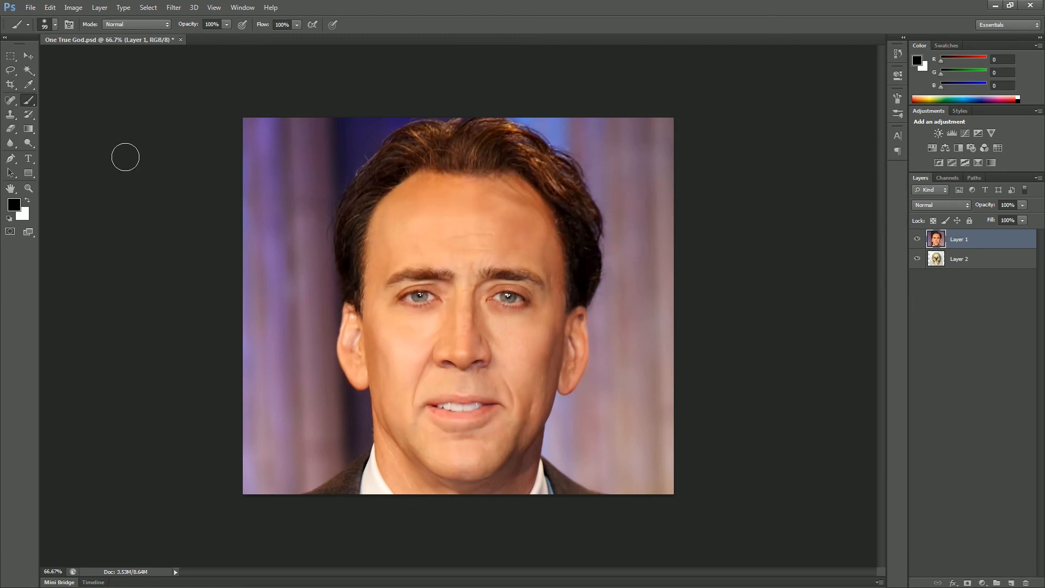
Draw a freehand Lasso selection around the eye and eyebrow on the image's left side.
left_click(11, 71)
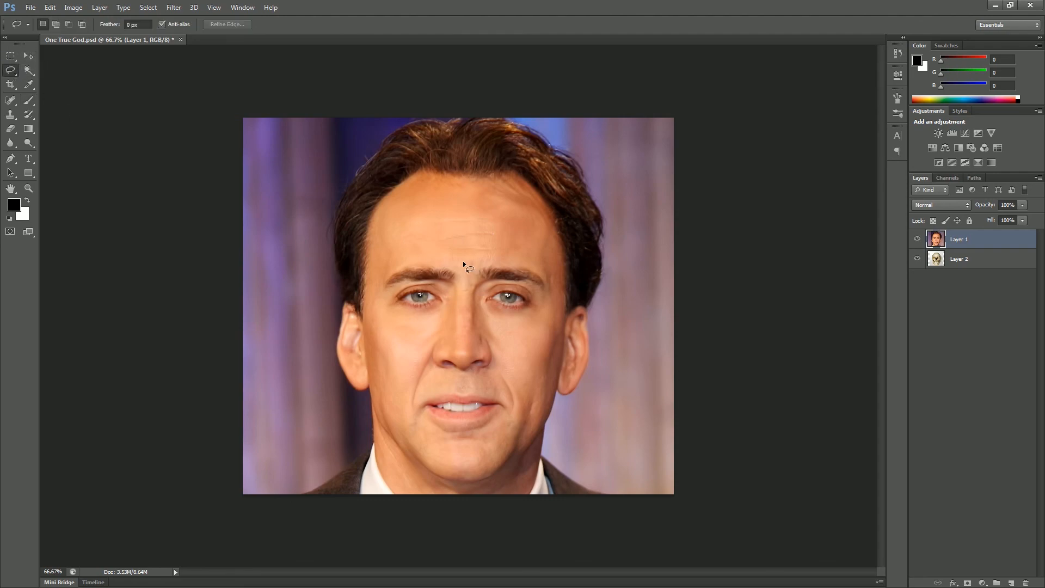
mouse_move(384, 323)
left_mouse_down()
mouse_move(430, 338)
mouse_move(459, 325)
left_mouse_up()
left_click_drag(466, 268, 468, 273)
Add a layer mask to Layer 1 from the eye selection, and undo it.
left_click(968, 583)
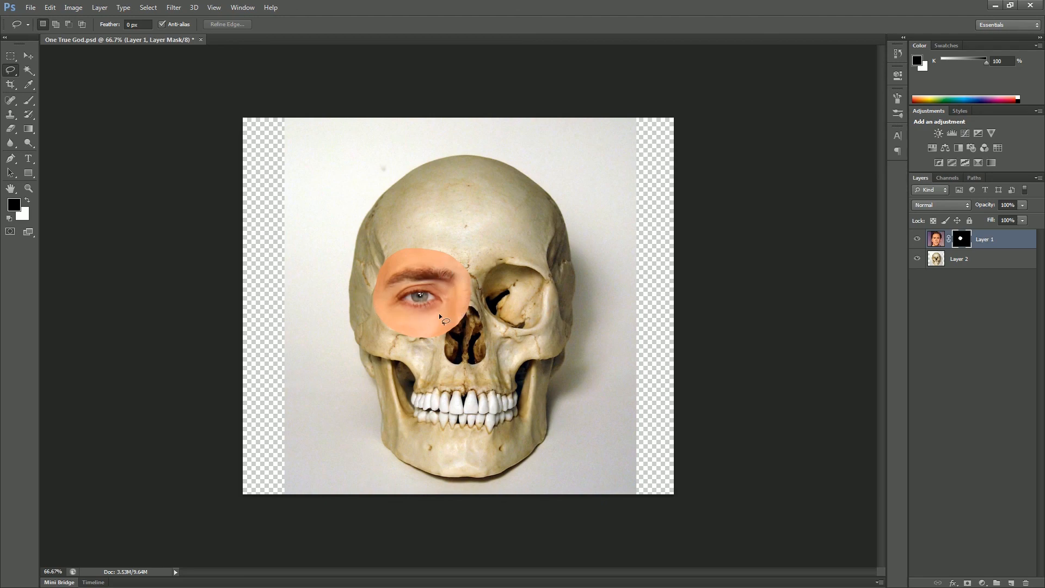
key("ctrl+z")
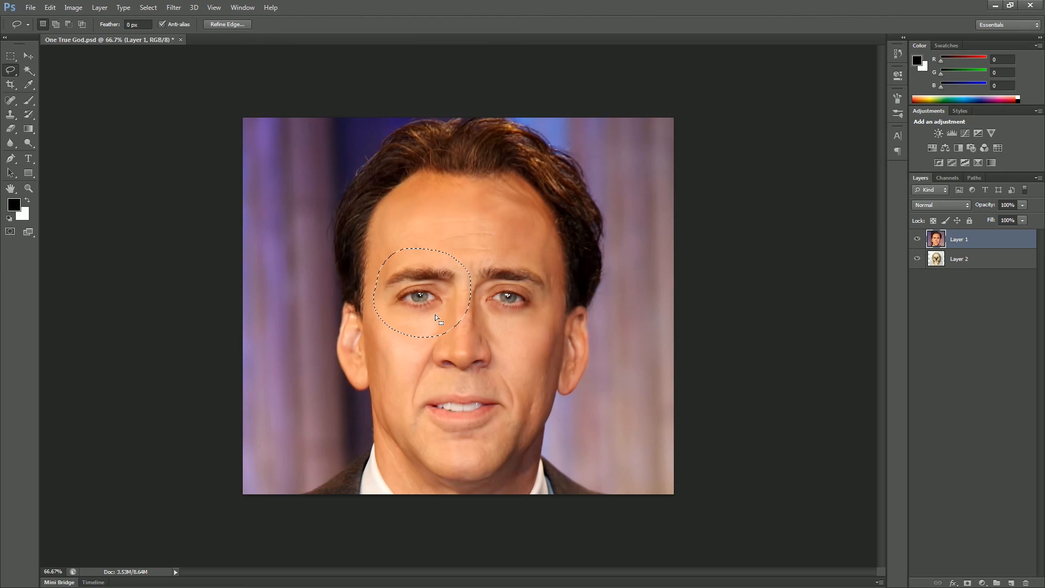
Invert the eye selection and add a layer mask to Layer 1 from it, hiding only the circled eye.
left_click(148, 7)
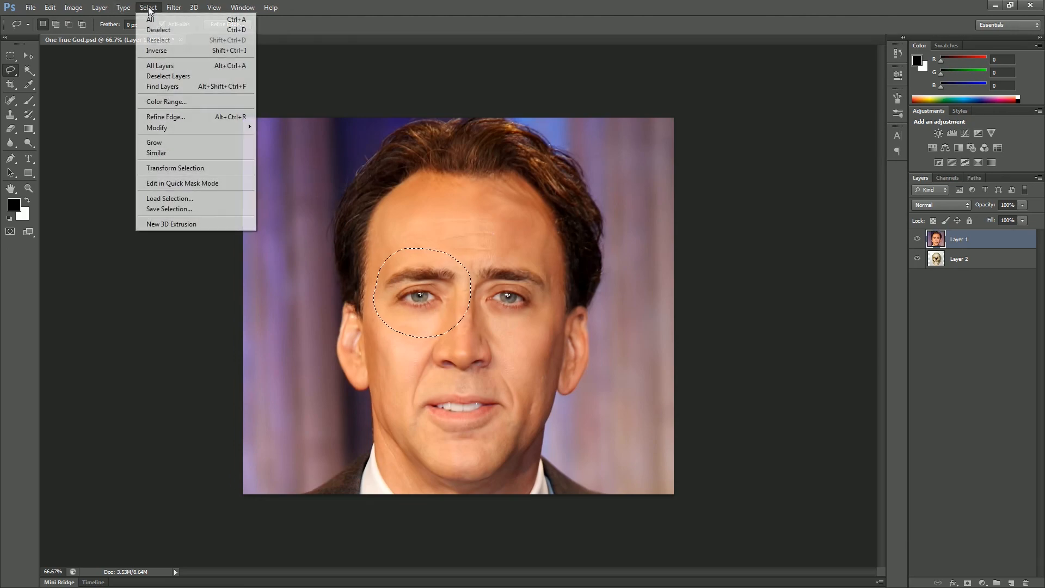
left_click(175, 50)
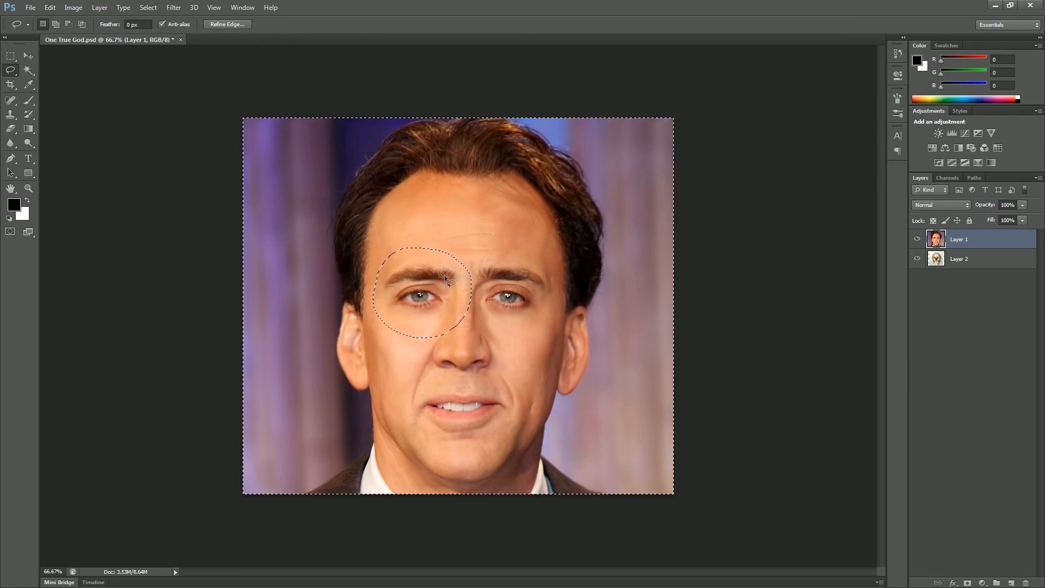
left_click(968, 583)
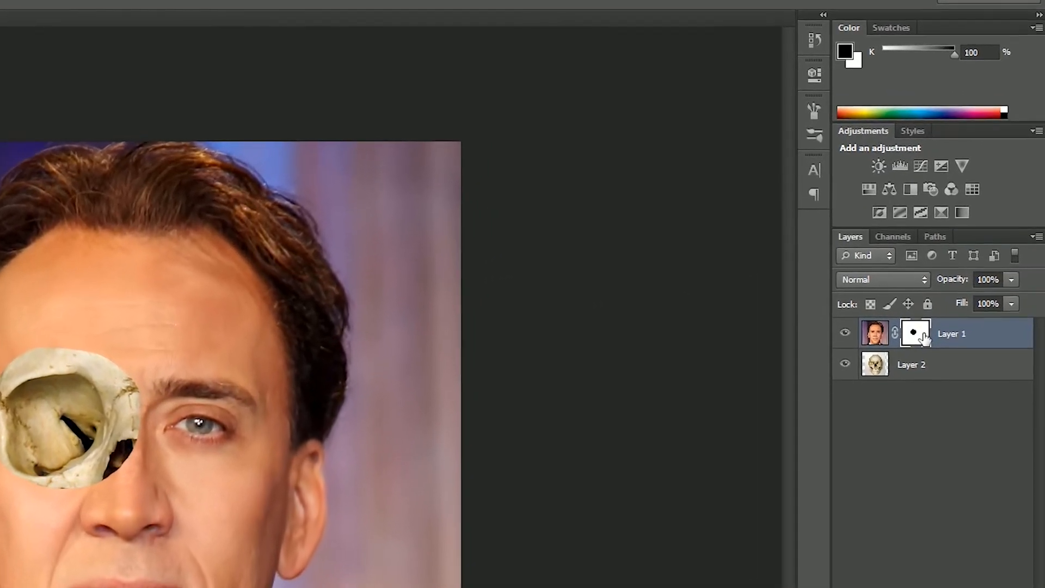
Soften the edge of Layer 1's mask by setting its Feather to 27.9 px in the mask properties.
double_click(924, 337)
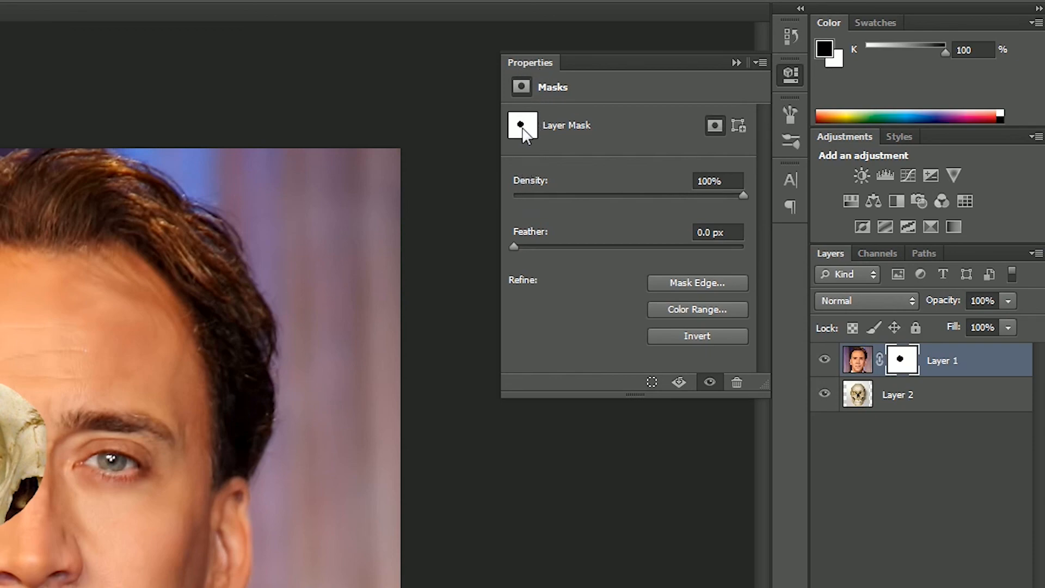
left_click_drag(513, 245, 559, 239)
left_click_drag(641, 244, 611, 242)
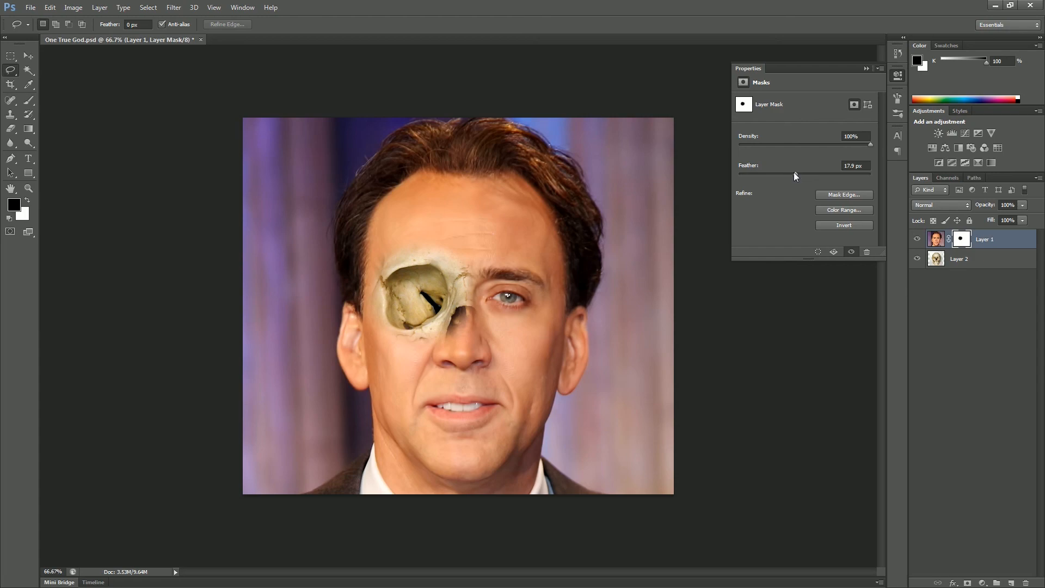
left_click_drag(793, 172, 681, 186)
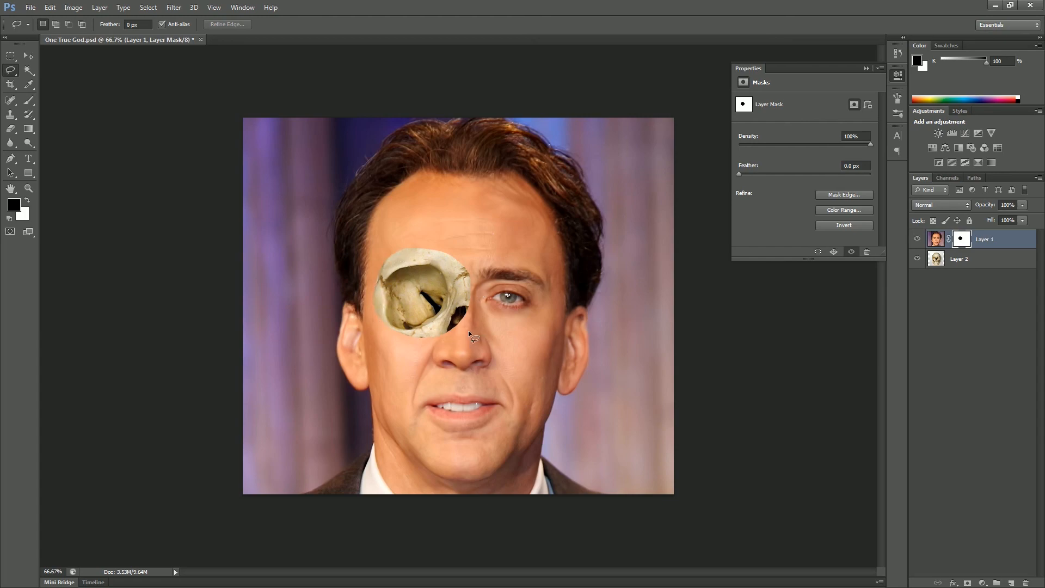
left_click_drag(738, 173, 800, 176)
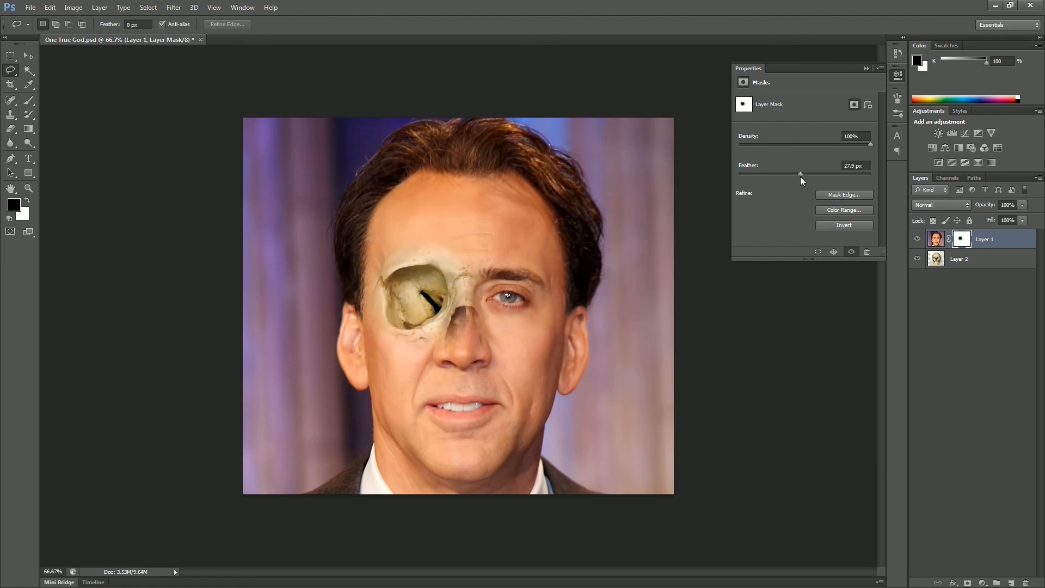